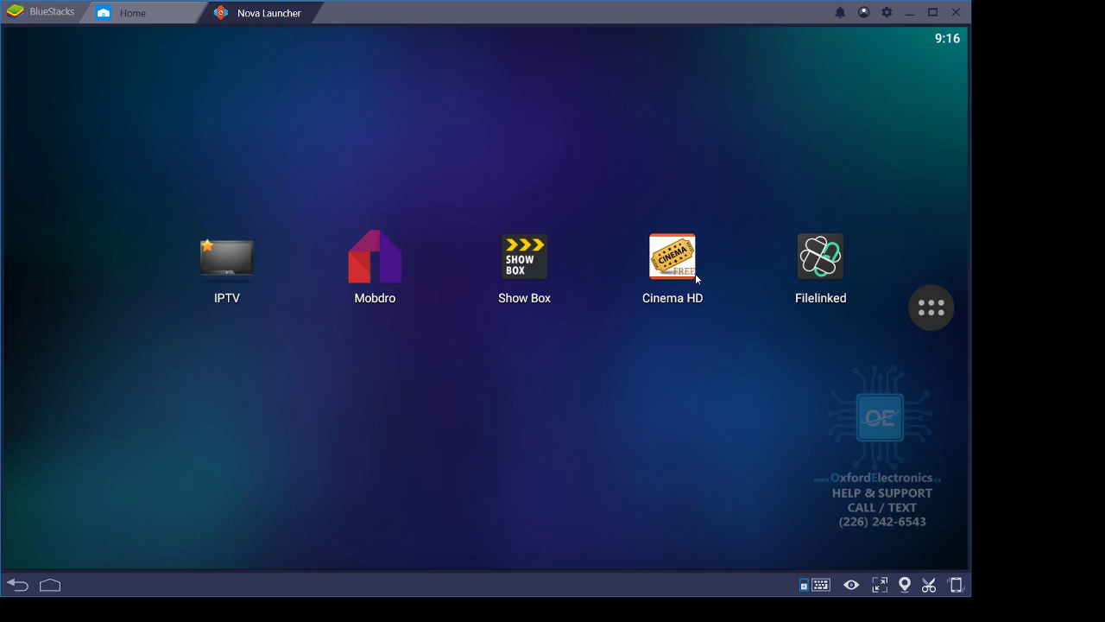
- Launch Cinema HD and install the offered v1.3.0 update over the existing app
{"action": "left_click", "coordinate": [673, 265]}
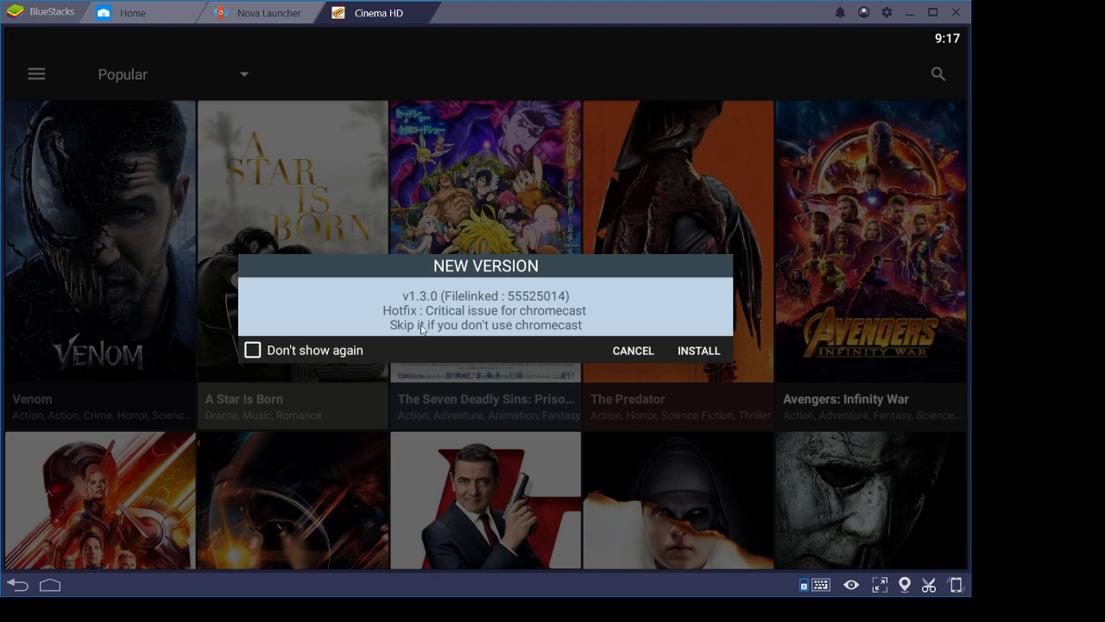
{"action": "left_click", "coordinate": [701, 349]}
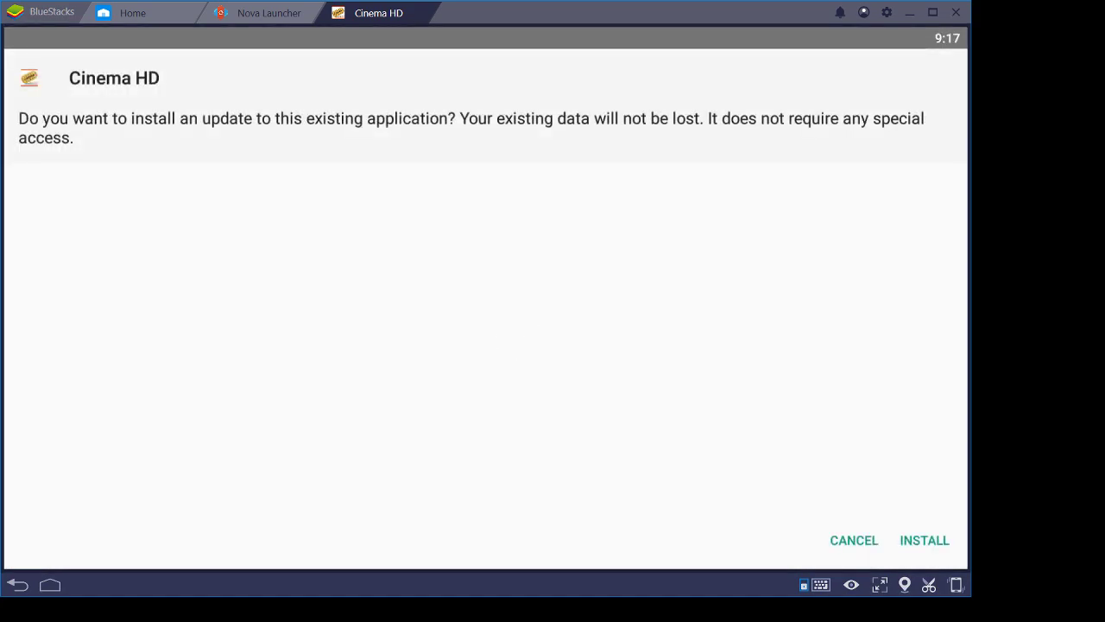
{"action": "left_click", "coordinate": [934, 548]}
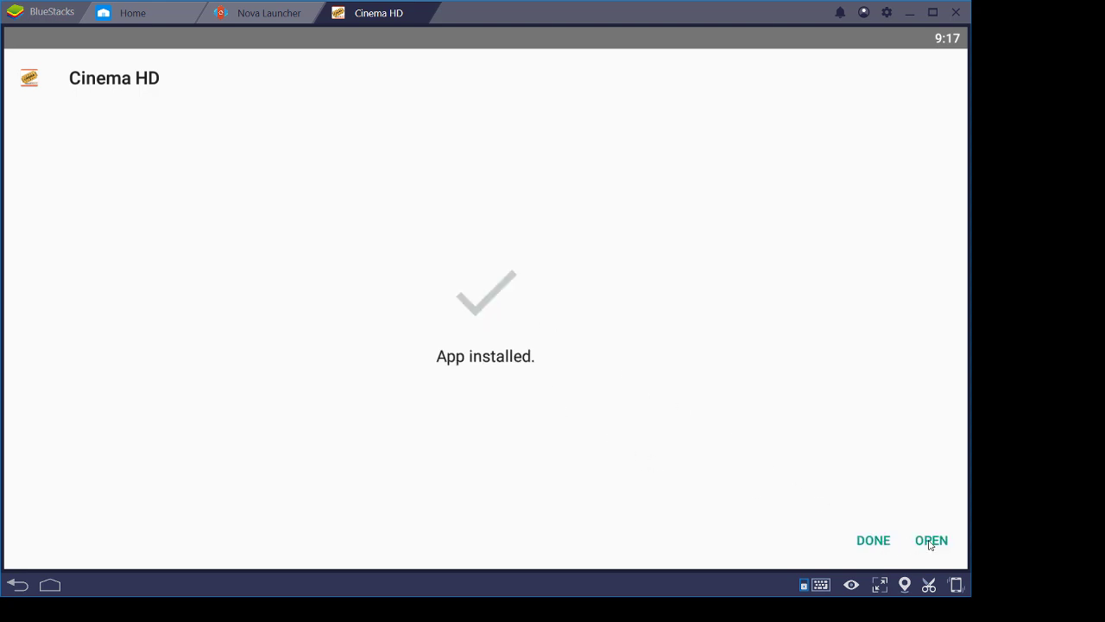
- Open the updated Cinema HD, dismiss the change log, and check the drawer shows version 1.3.0
{"action": "left_click", "coordinate": [931, 543]}
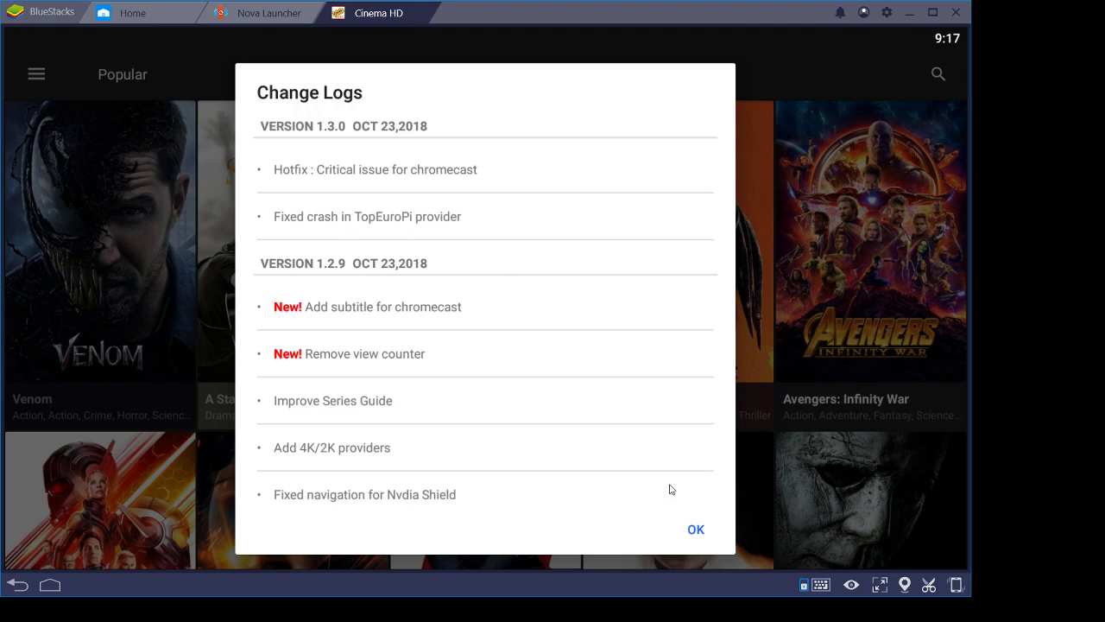
{"action": "left_click", "coordinate": [696, 529]}
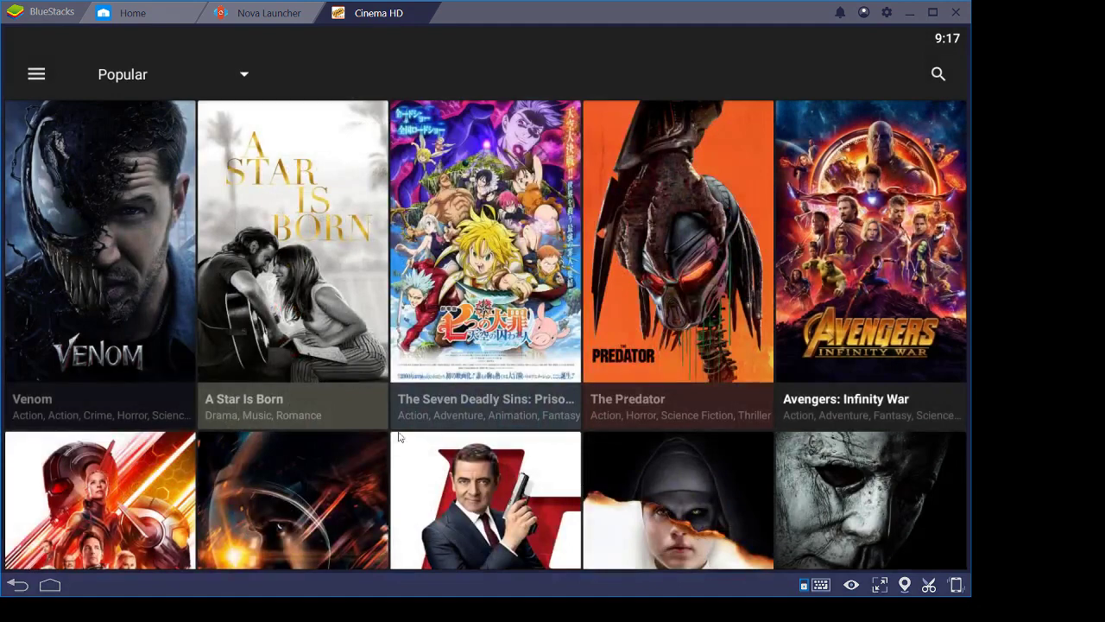
{"action": "left_click", "coordinate": [36, 75]}
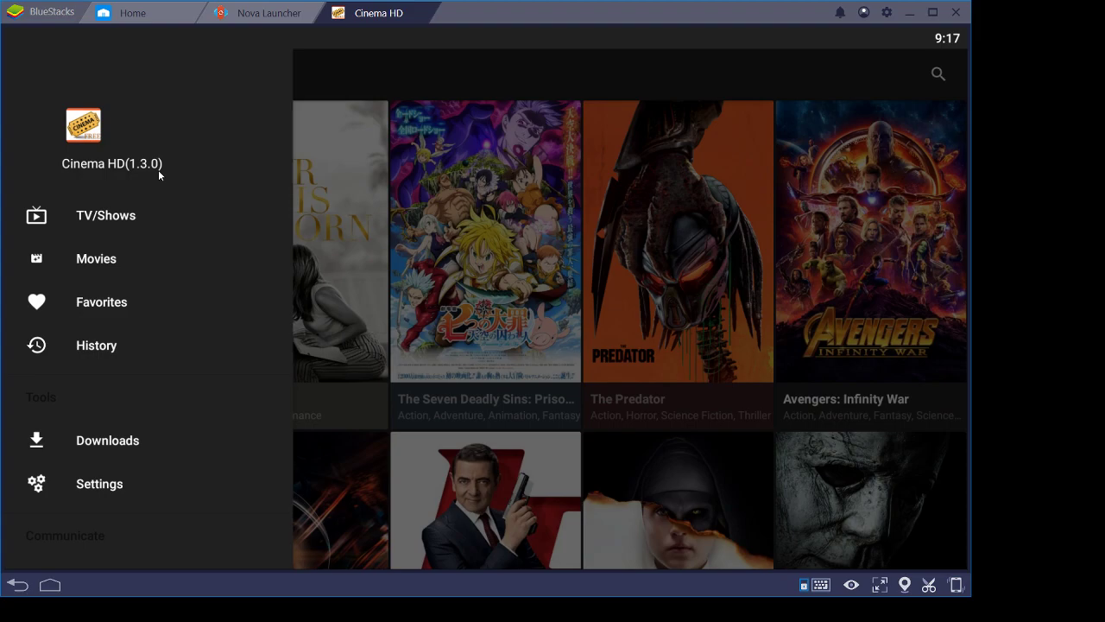
{"action": "left_click", "coordinate": [426, 79]}
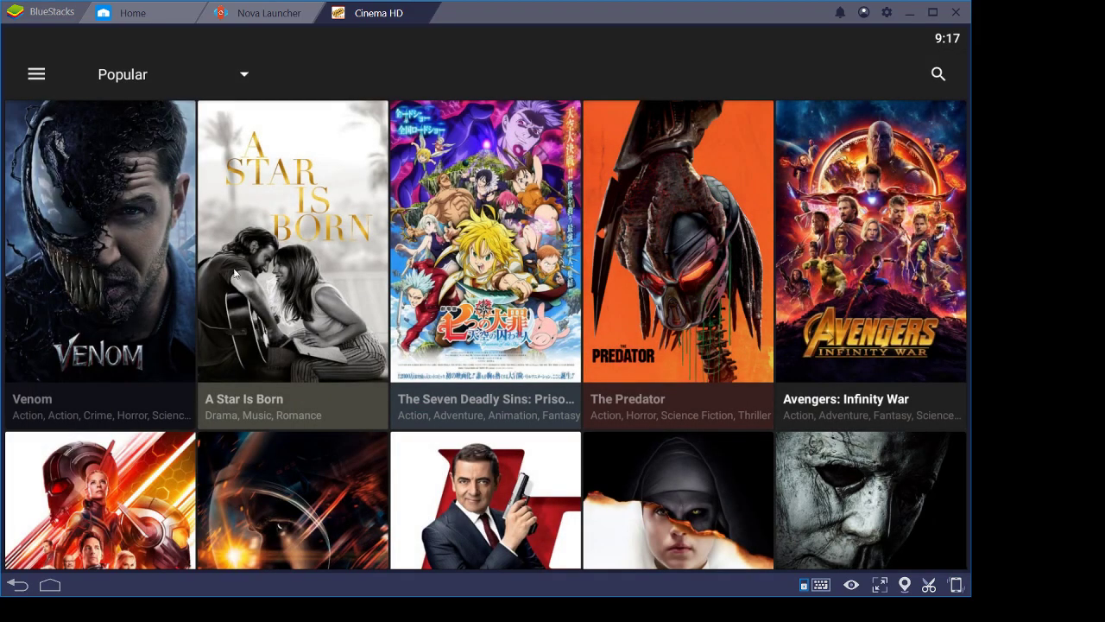
- View the Venom movie details page with its new ad, then close Cinema HD
{"action": "left_click", "coordinate": [316, 342]}
{"action": "scroll", "coordinate": [566, 388], "scroll_direction": "down", "scroll_amount": 5}
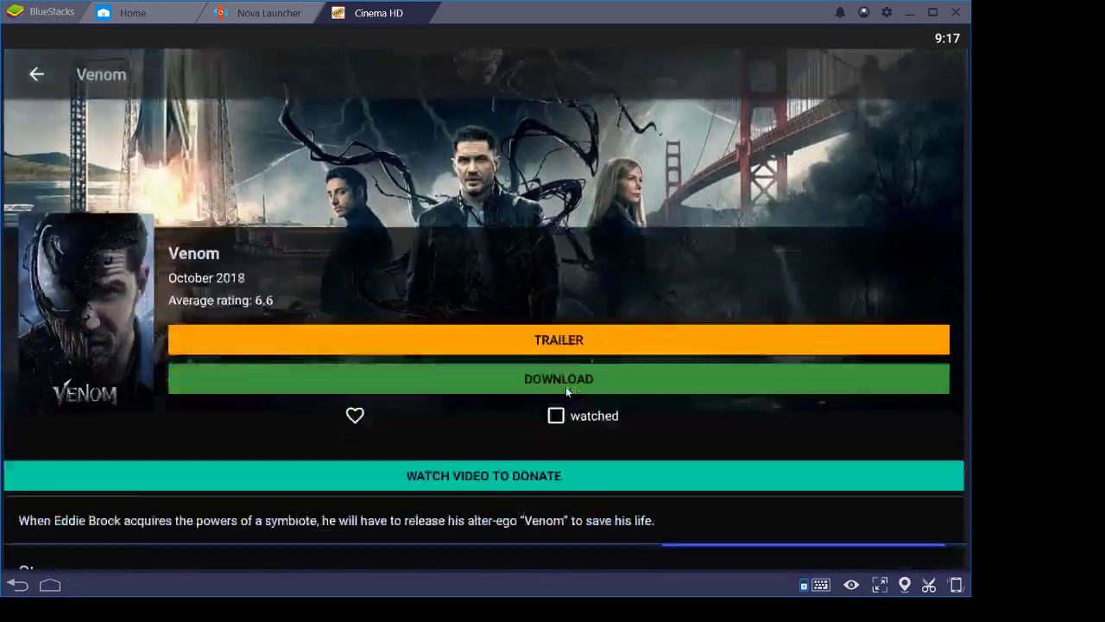
{"action": "scroll", "coordinate": [566, 391], "scroll_direction": "down", "scroll_amount": 2}
{"action": "scroll", "coordinate": [566, 390], "scroll_direction": "up", "scroll_amount": 5}
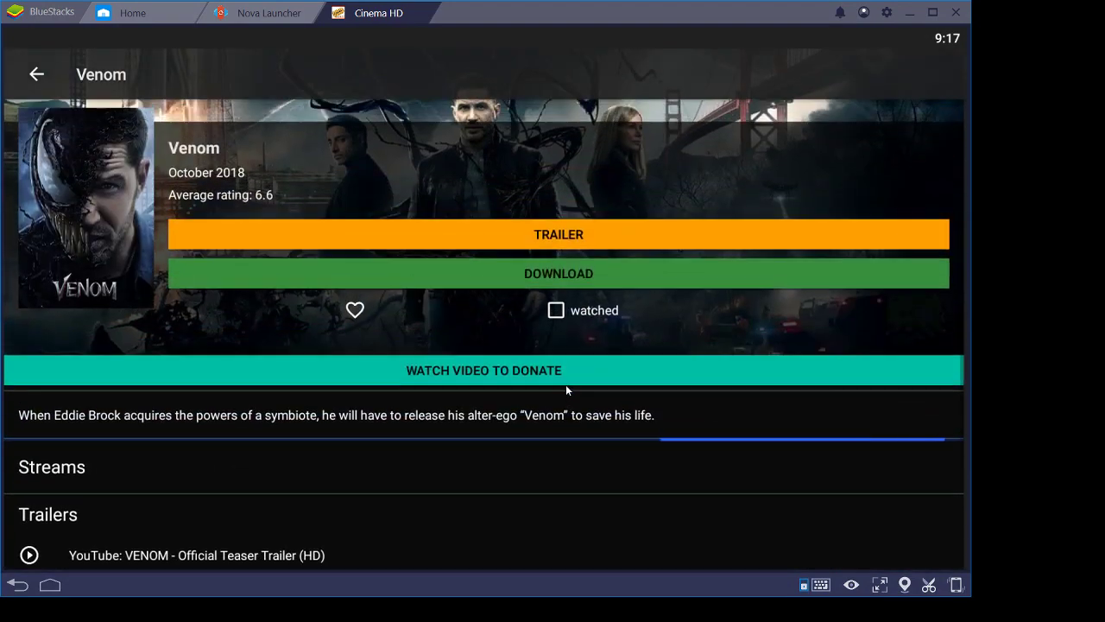
{"action": "scroll", "coordinate": [566, 387], "scroll_direction": "down", "scroll_amount": 5}
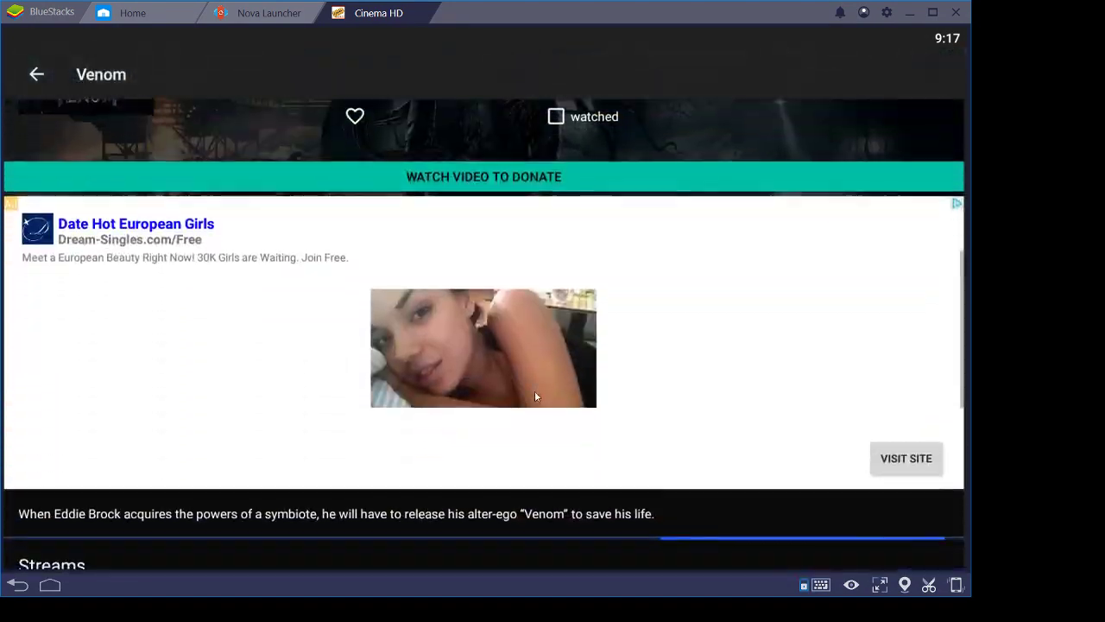
{"action": "scroll", "coordinate": [534, 397], "scroll_direction": "up", "scroll_amount": 5}
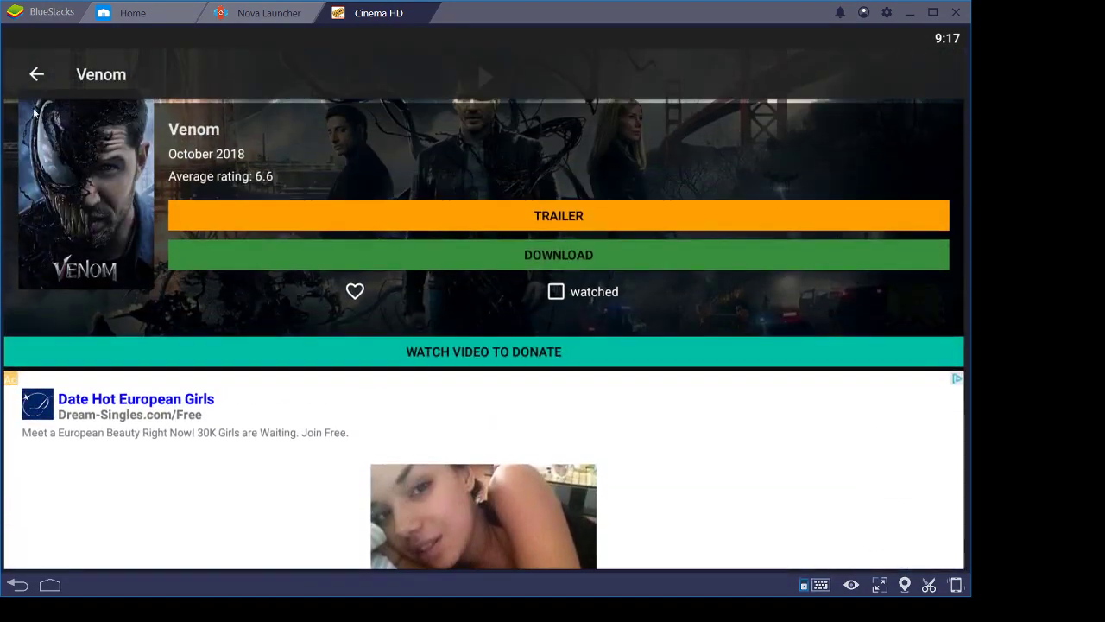
{"action": "left_click", "coordinate": [432, 8]}
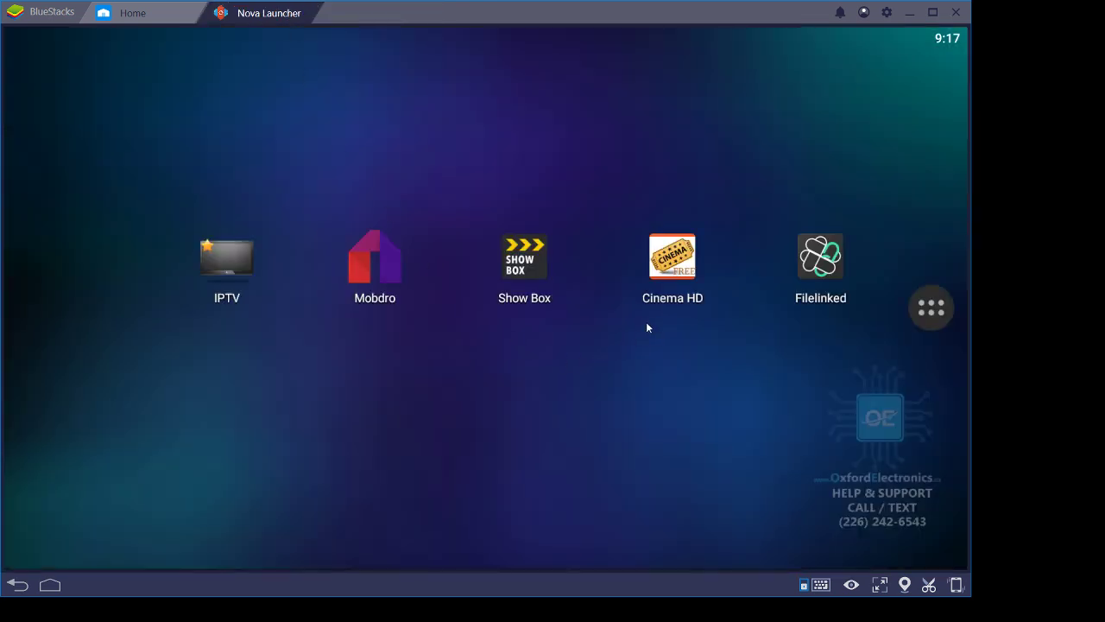
- Uninstall Cinema HD from the Nova Launcher app drawer, then reopen the app drawer
{"action": "left_click", "coordinate": [926, 319]}
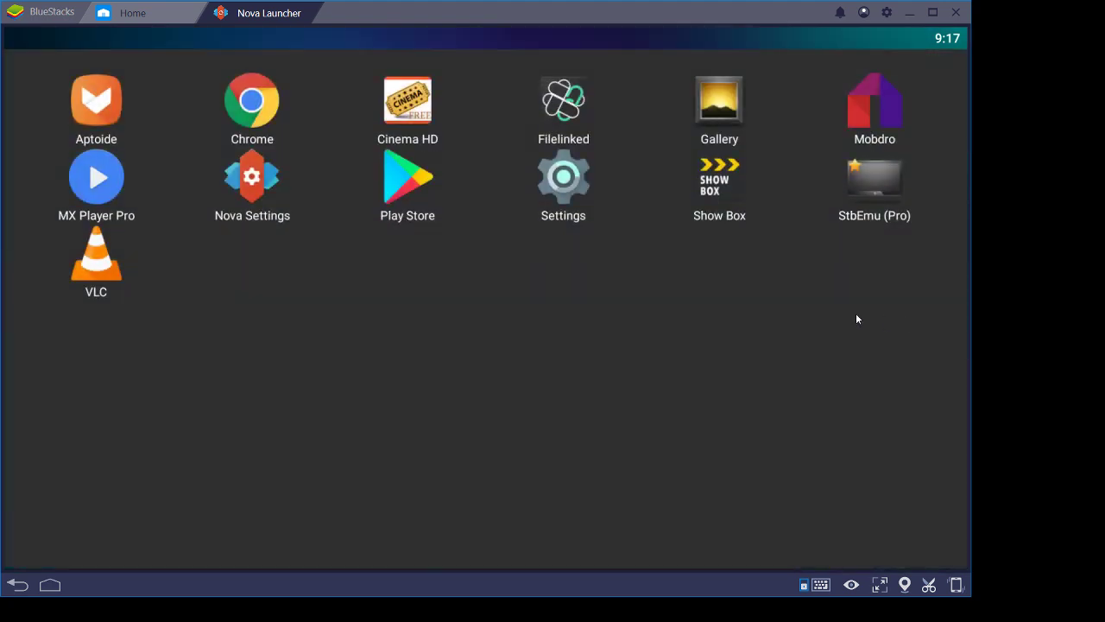
{"action": "left_click", "coordinate": [411, 113]}
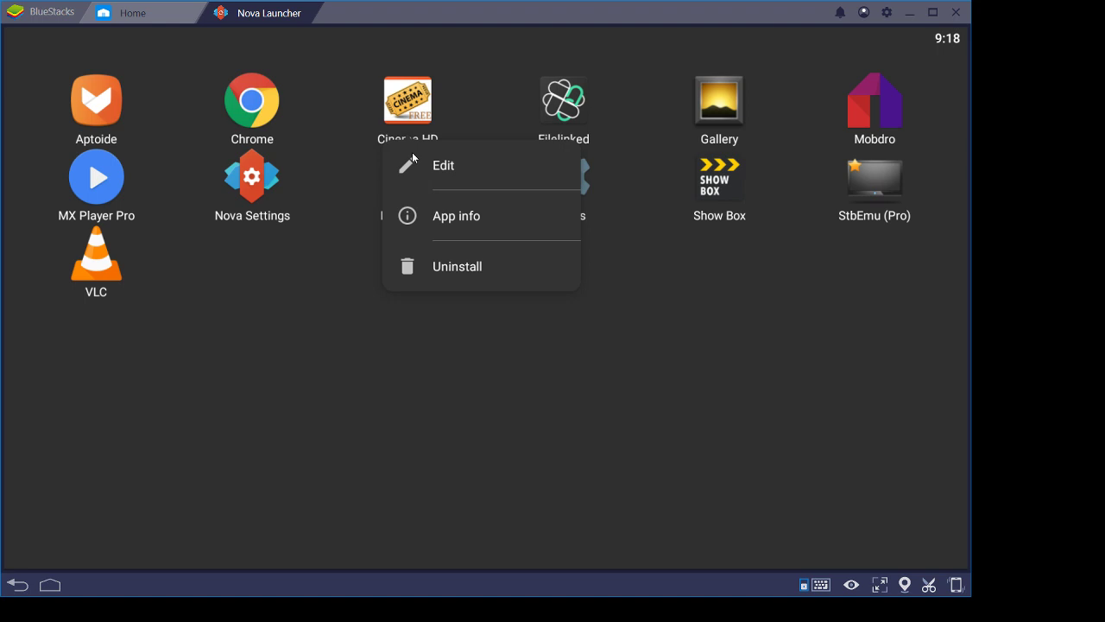
{"action": "left_click", "coordinate": [466, 270]}
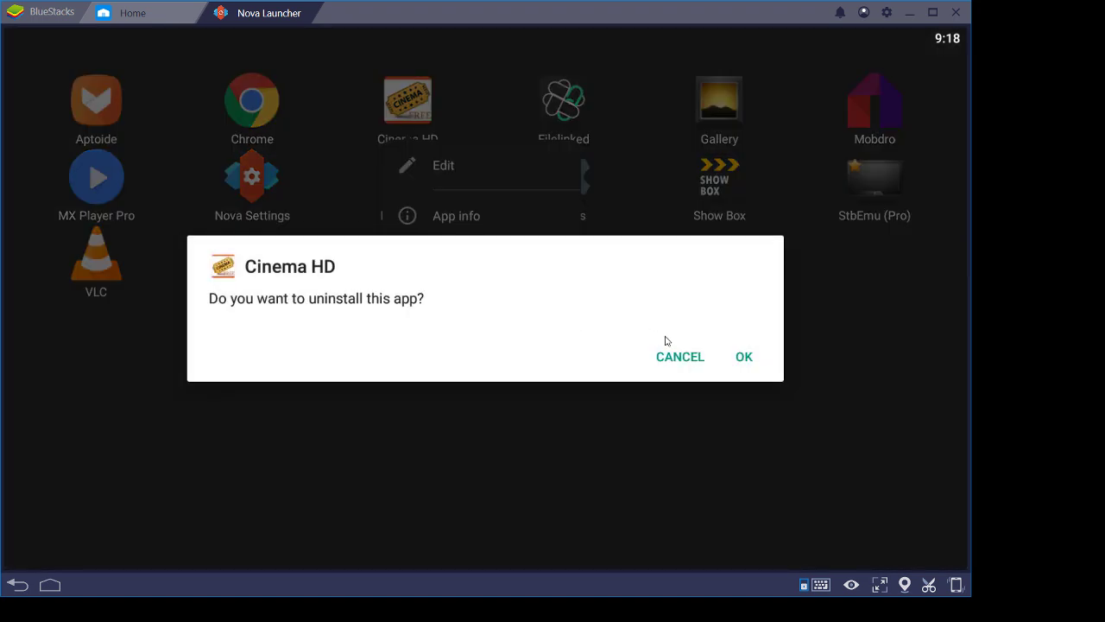
{"action": "left_click", "coordinate": [755, 365]}
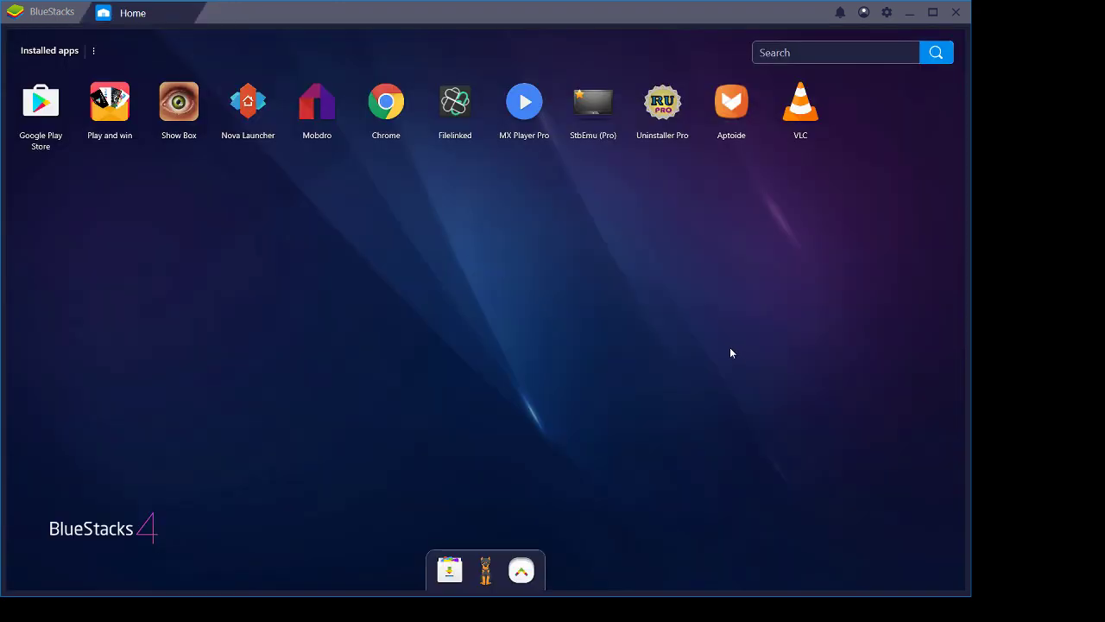
{"action": "left_click", "coordinate": [251, 99]}
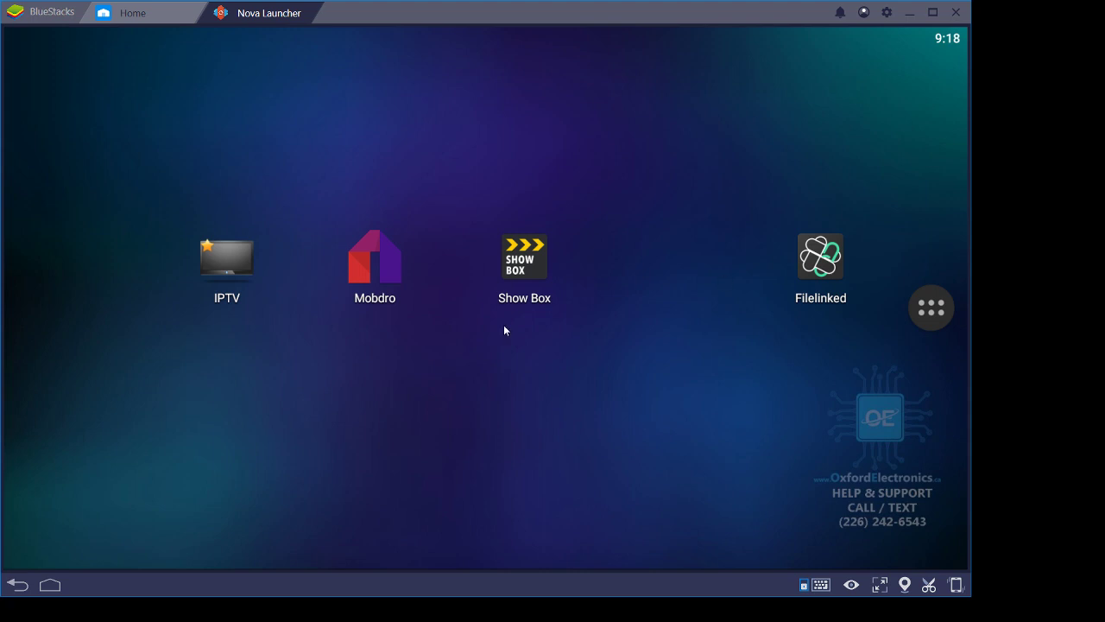
{"action": "left_click", "coordinate": [931, 323]}
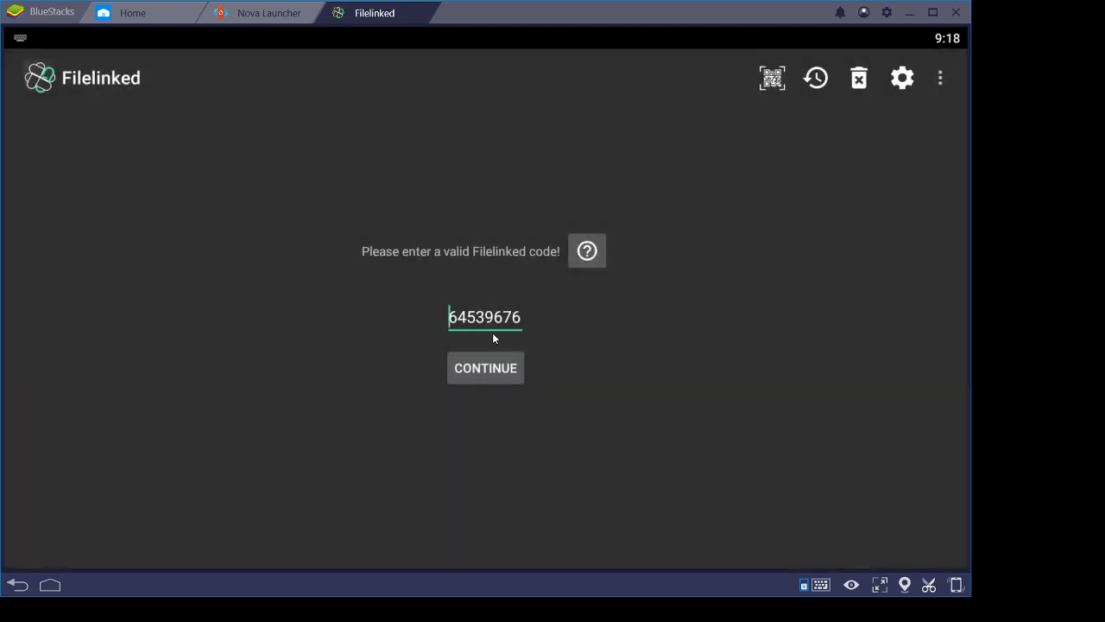
- Reuse the saved Oxford Electronics code from Filelinked history and continue to its store listing
{"action": "left_click", "coordinate": [824, 83]}
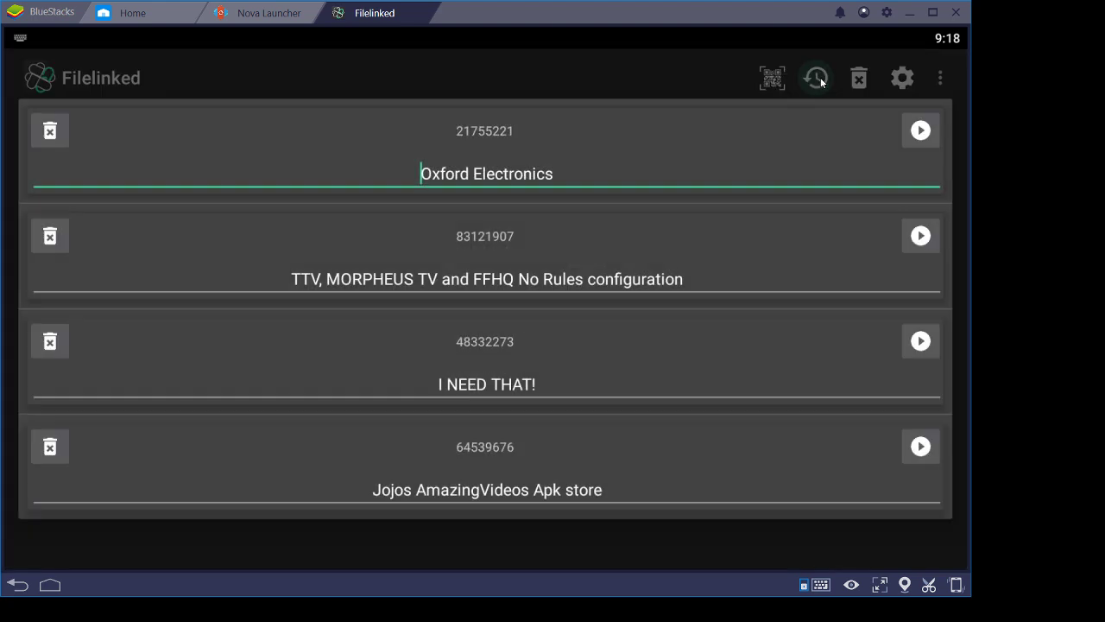
{"action": "left_click", "coordinate": [538, 168]}
{"action": "left_click", "coordinate": [920, 130]}
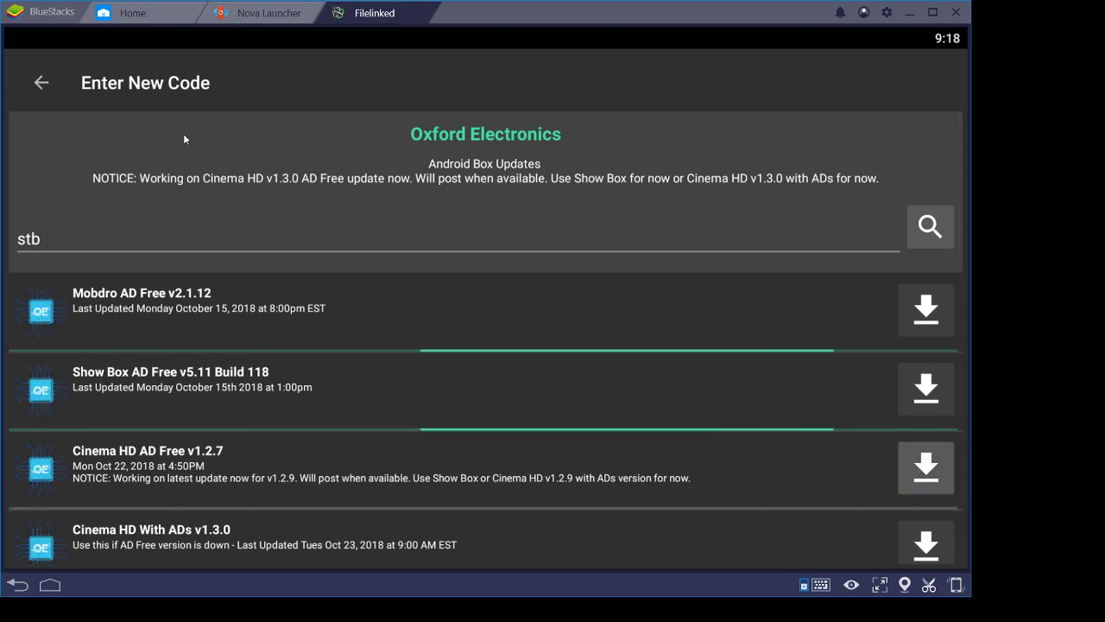
{"action": "left_click", "coordinate": [40, 82]}
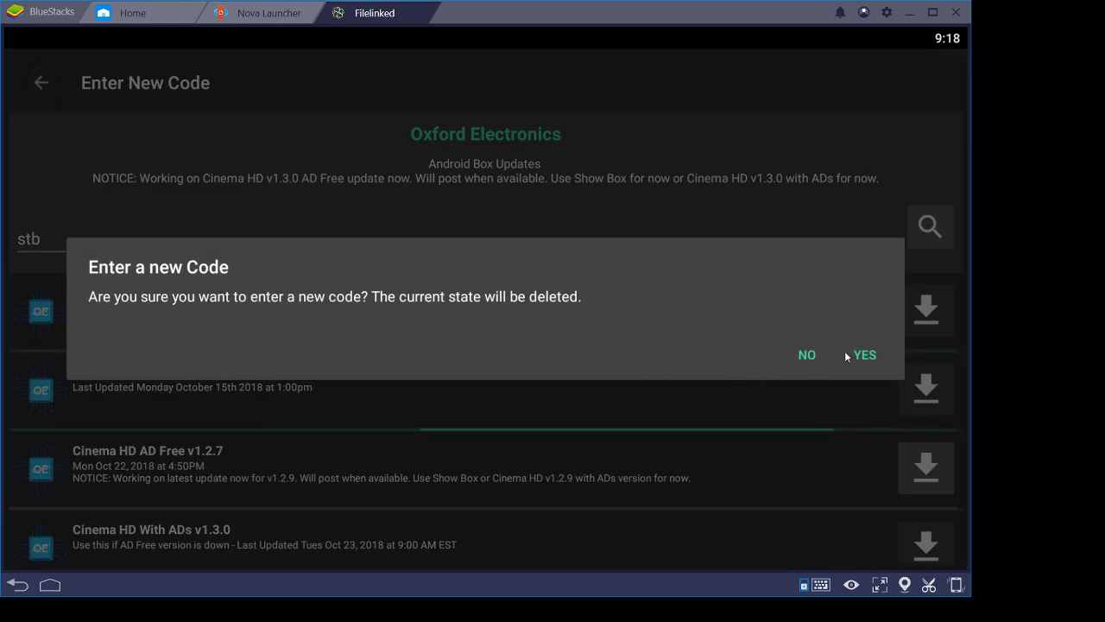
{"action": "left_click", "coordinate": [857, 355]}
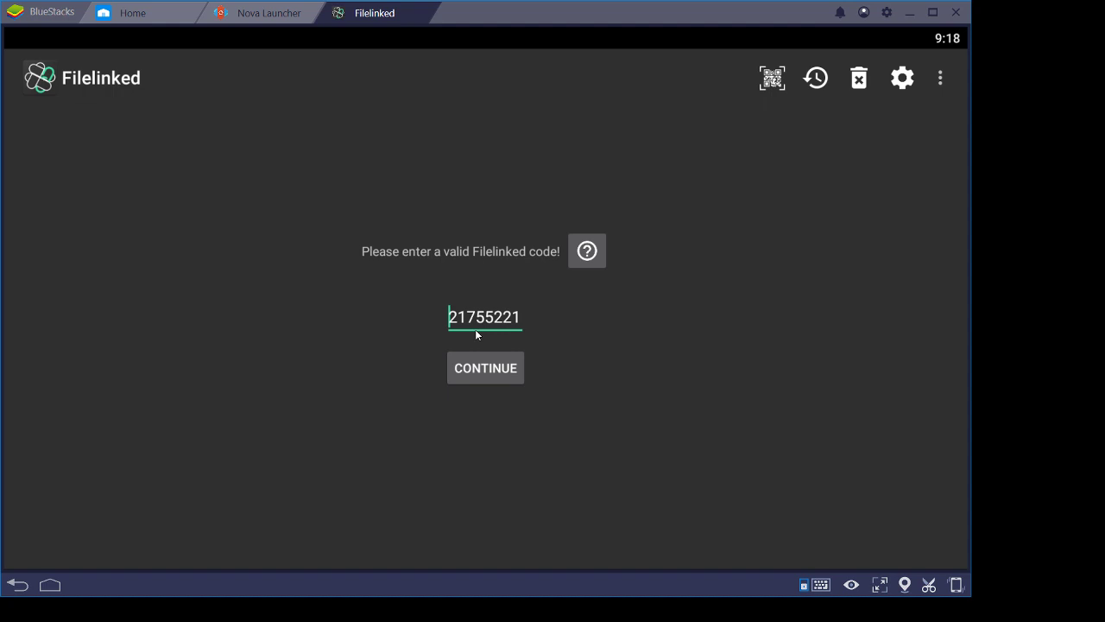
{"action": "left_click", "coordinate": [494, 371]}
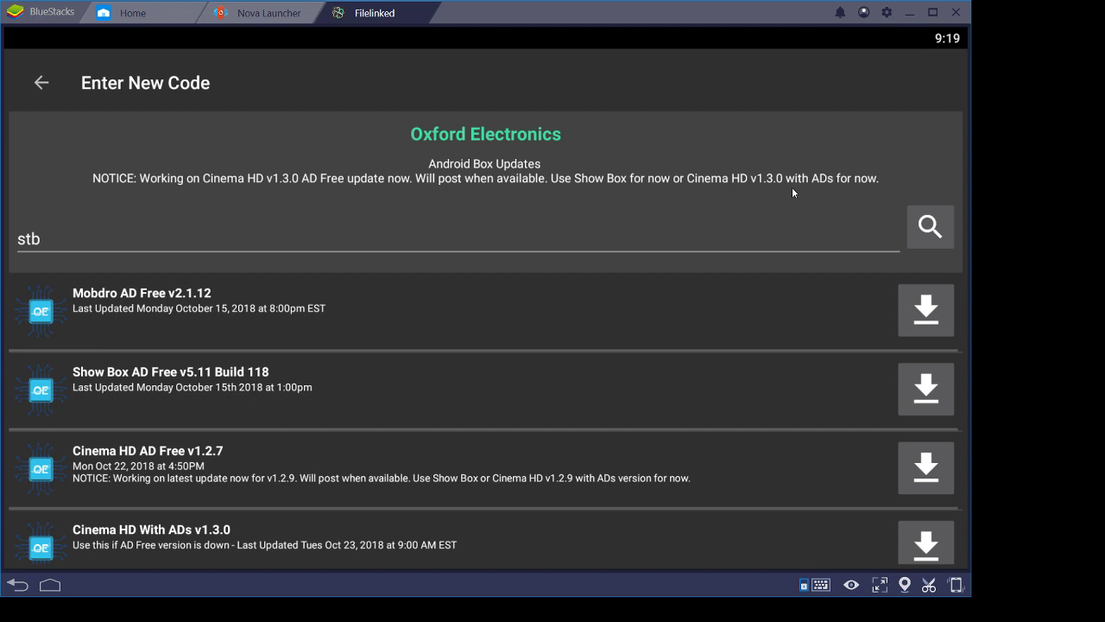
- Download Cinema HD With ADs v1.3.0 from the Oxford Electronics list and install it
{"action": "scroll", "coordinate": [568, 274], "scroll_direction": "down", "scroll_amount": 1}
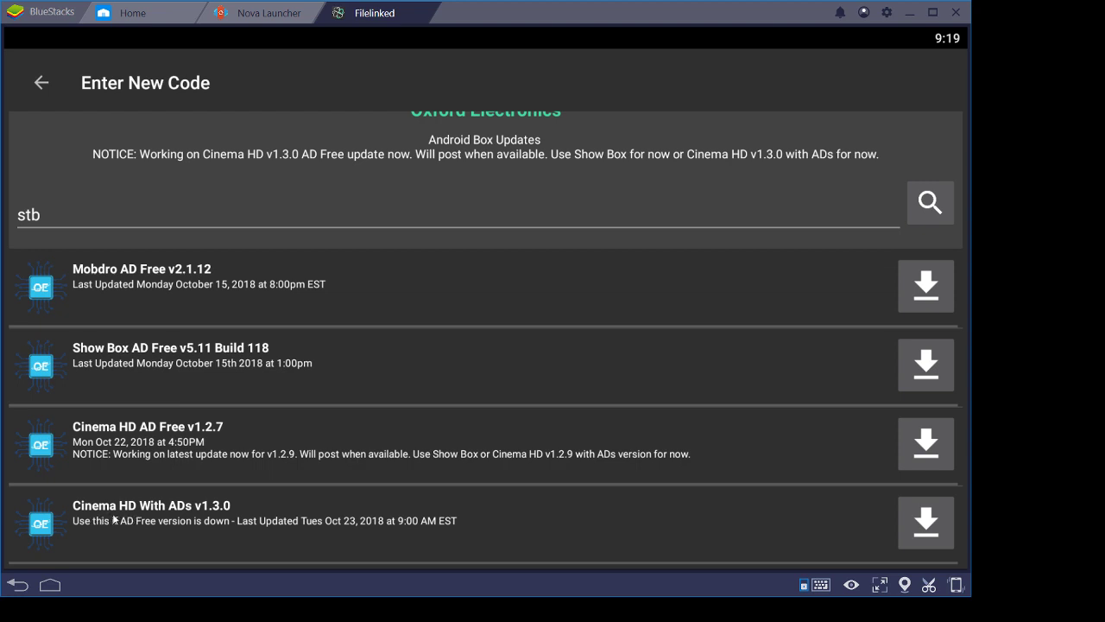
{"action": "left_click", "coordinate": [932, 518]}
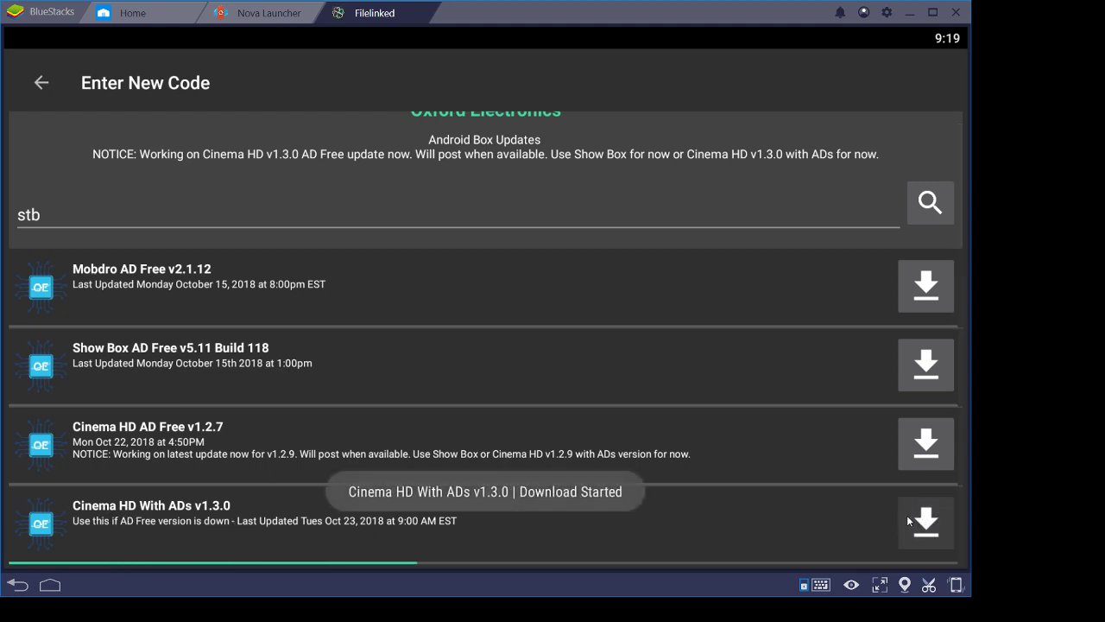
{"action": "left_click", "coordinate": [927, 521]}
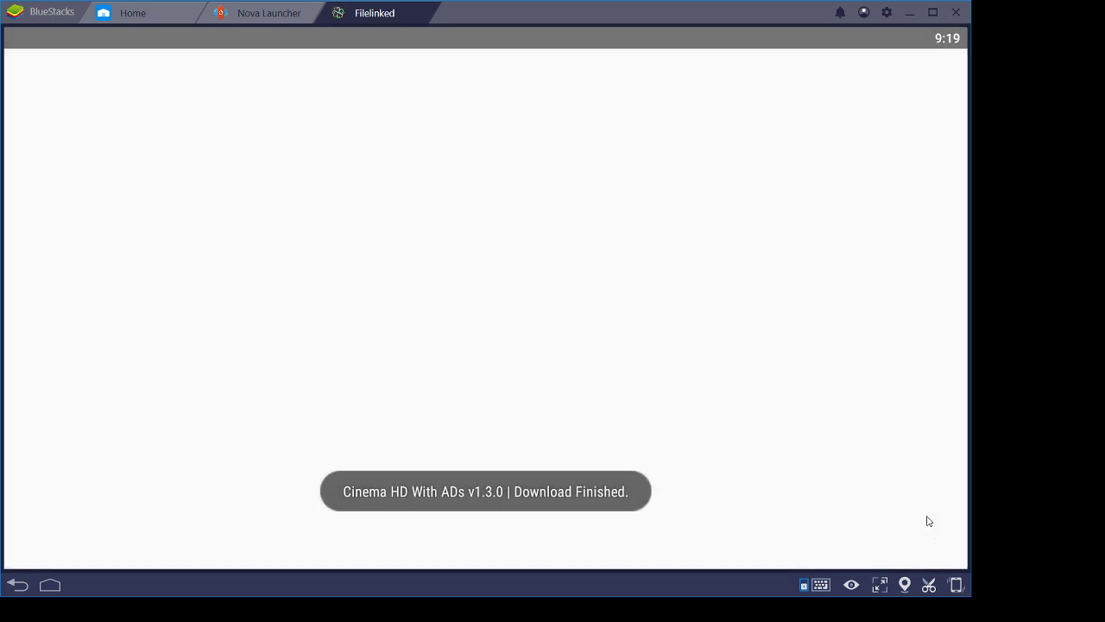
{"action": "left_click", "coordinate": [920, 542]}
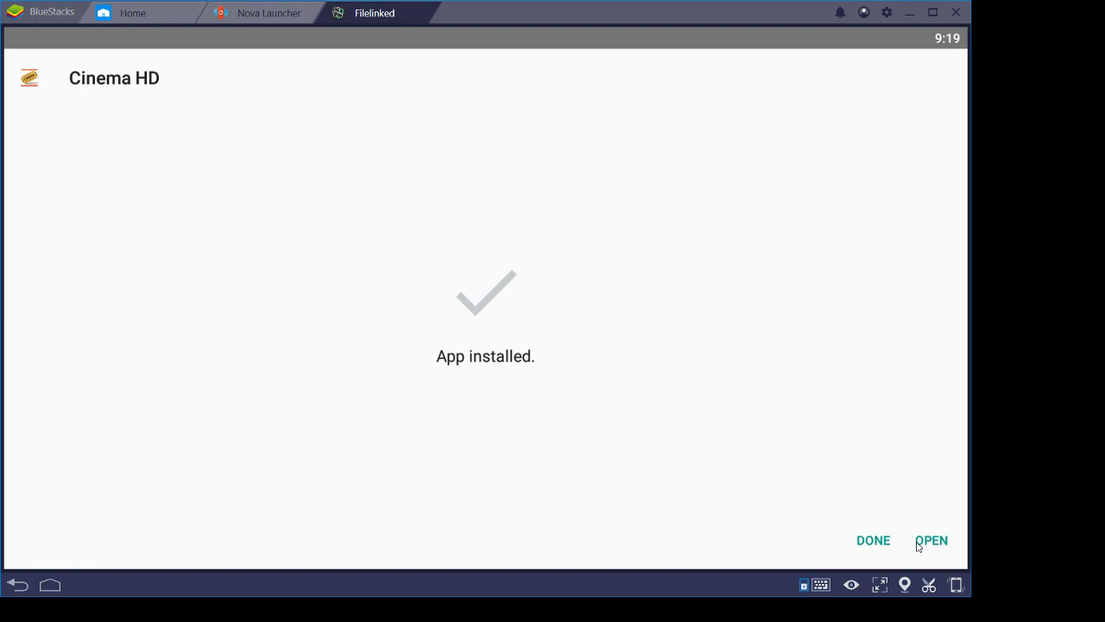
- Exit Filelinked and drag Cinema HD from the app drawer onto the home screen beside Show Box
{"action": "left_click", "coordinate": [877, 543]}
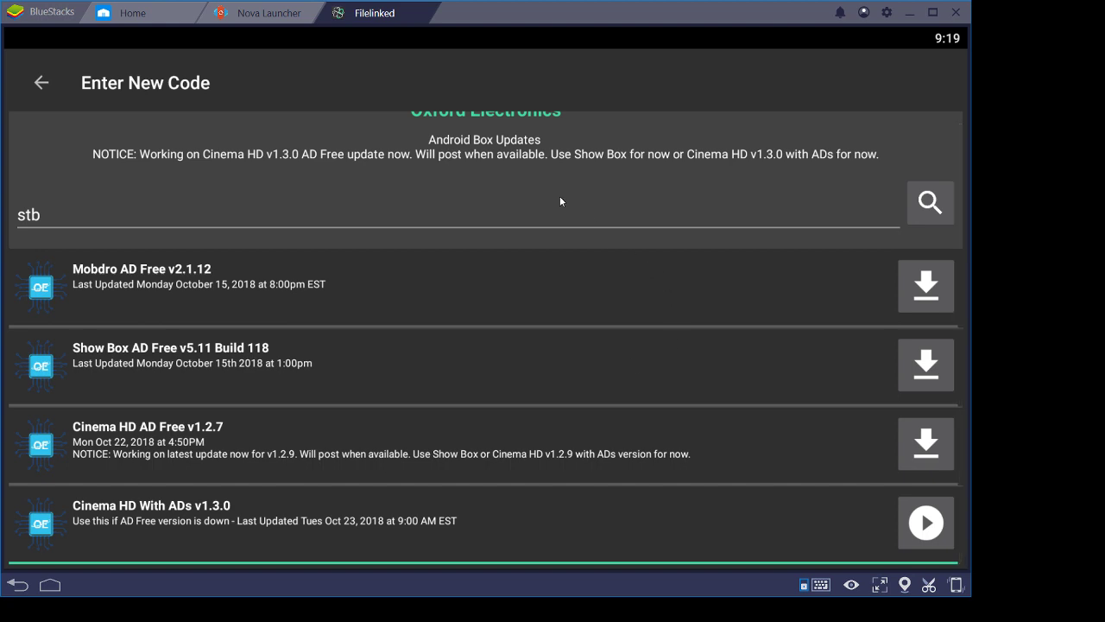
{"action": "left_click", "coordinate": [17, 585]}
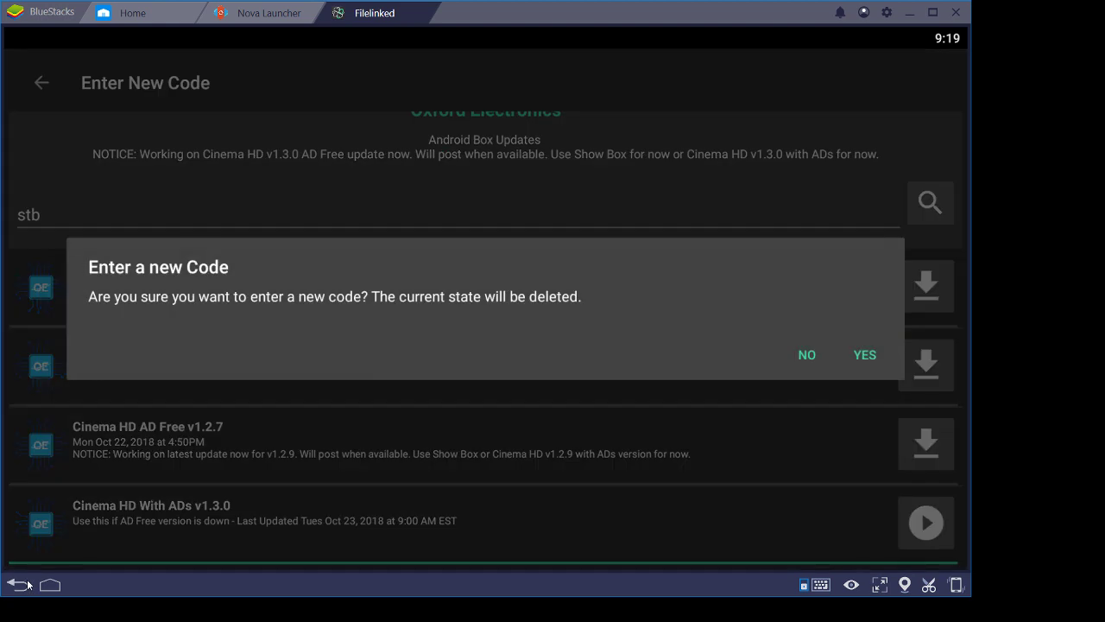
{"action": "left_click", "coordinate": [872, 366]}
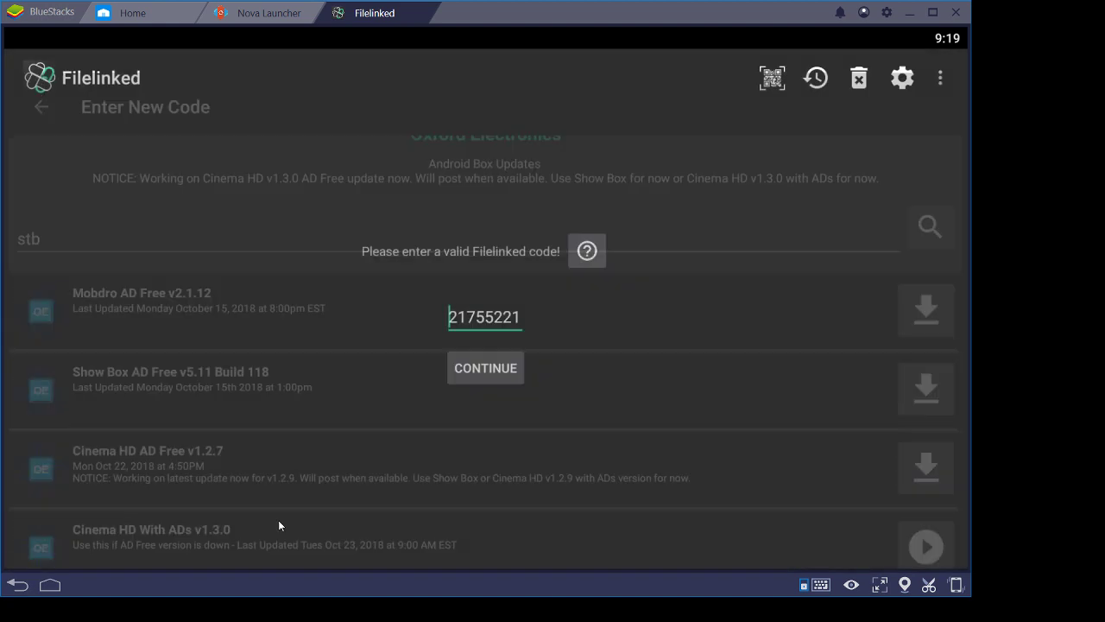
{"action": "left_click", "coordinate": [19, 587]}
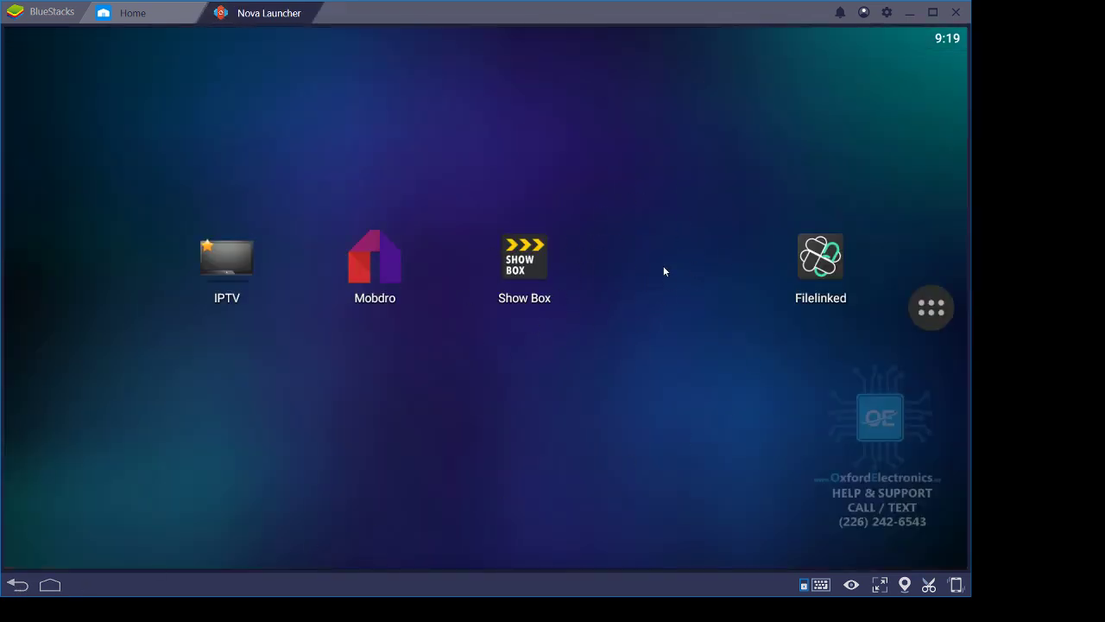
{"action": "left_click", "coordinate": [932, 308]}
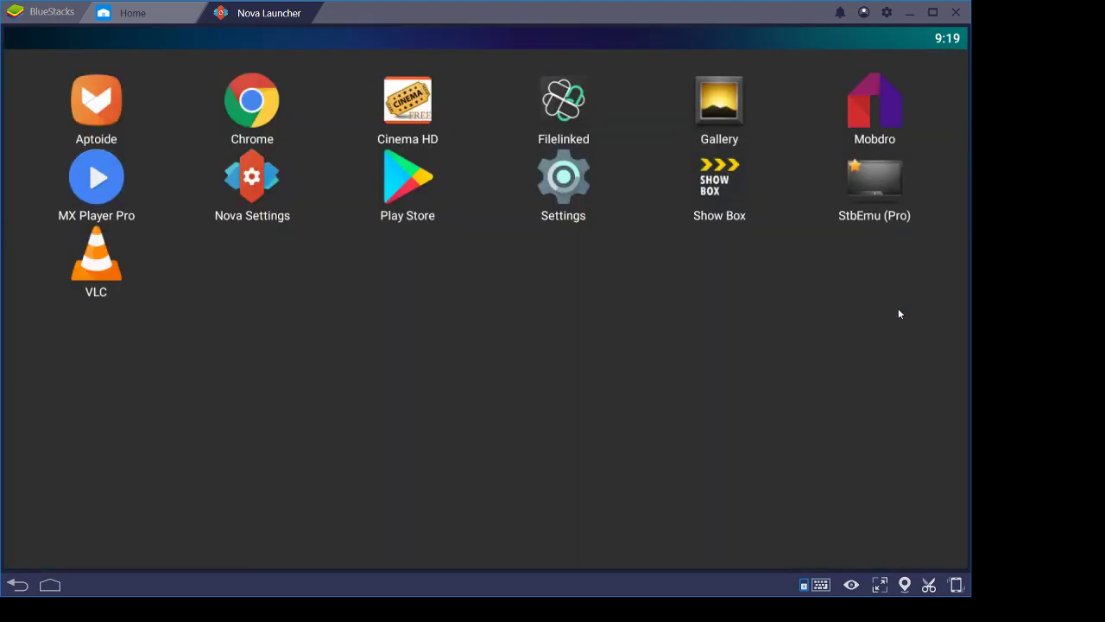
{"action": "left_click_drag", "start_coordinate": [416, 110], "coordinate": [676, 313]}
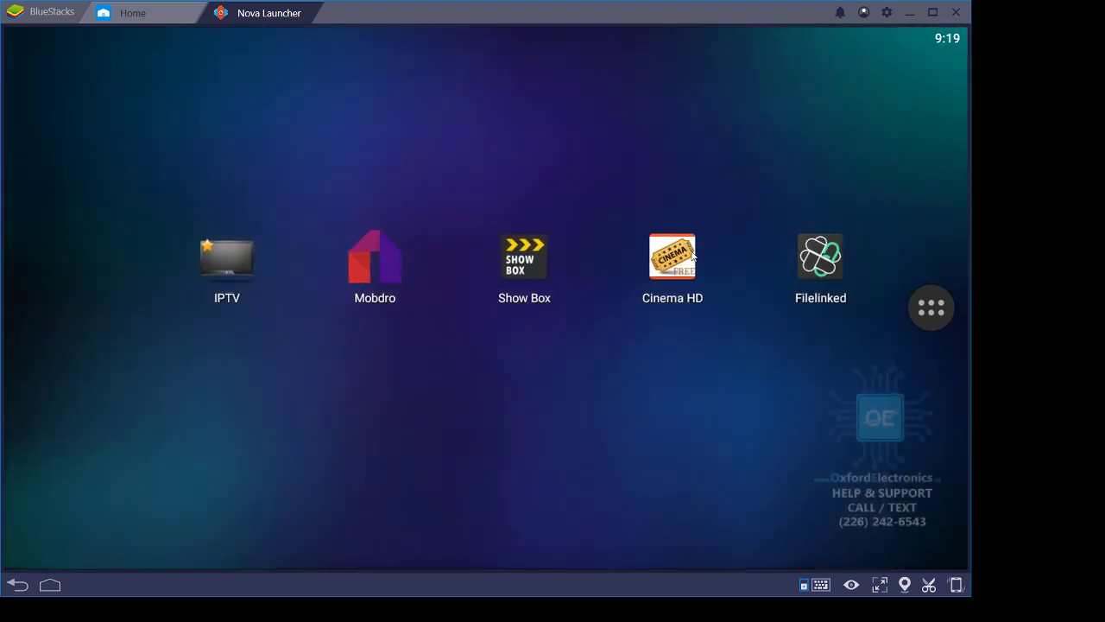
- Launch the reinstalled Cinema HD, dismiss the change log, and verify the side menu shows version 1.3.0
{"action": "left_click", "coordinate": [691, 259]}
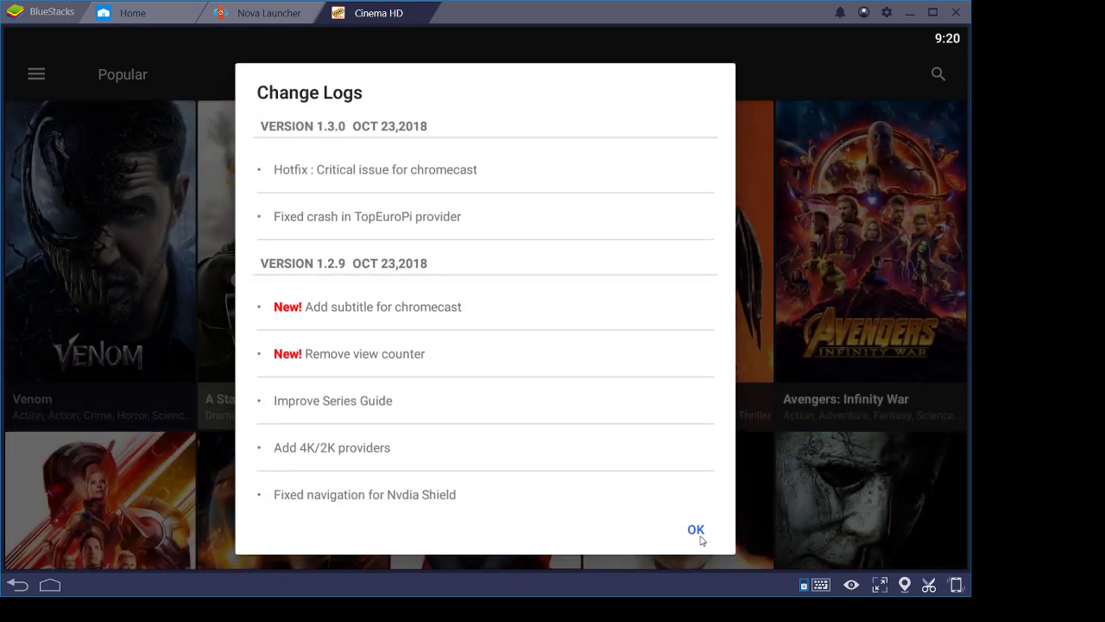
{"action": "left_click", "coordinate": [696, 530]}
{"action": "left_click", "coordinate": [36, 75]}
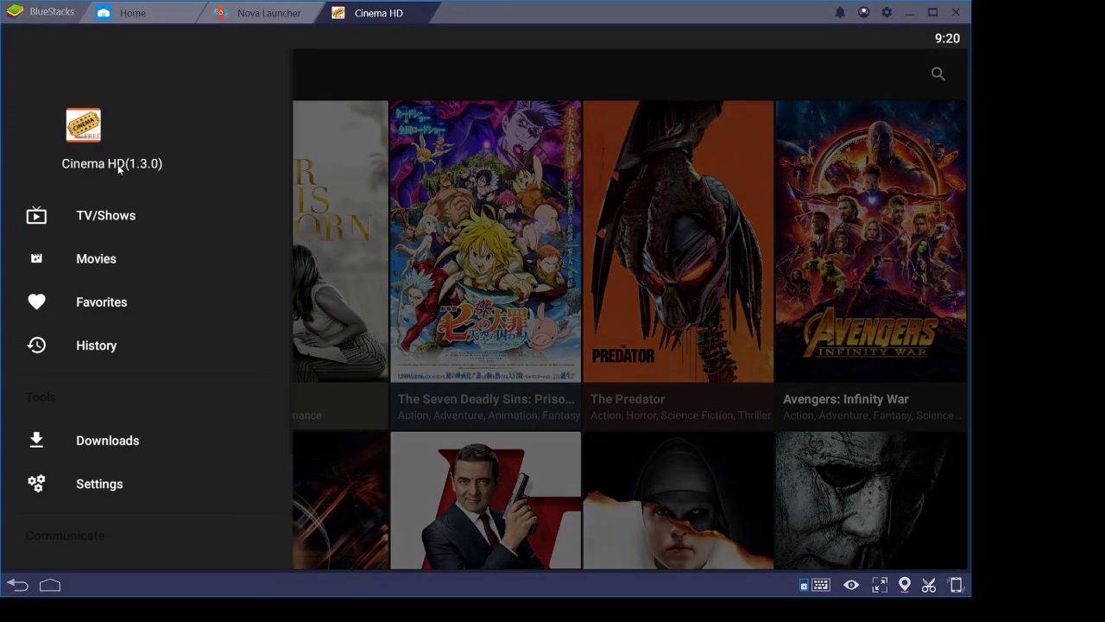
{"action": "left_click", "coordinate": [368, 72]}
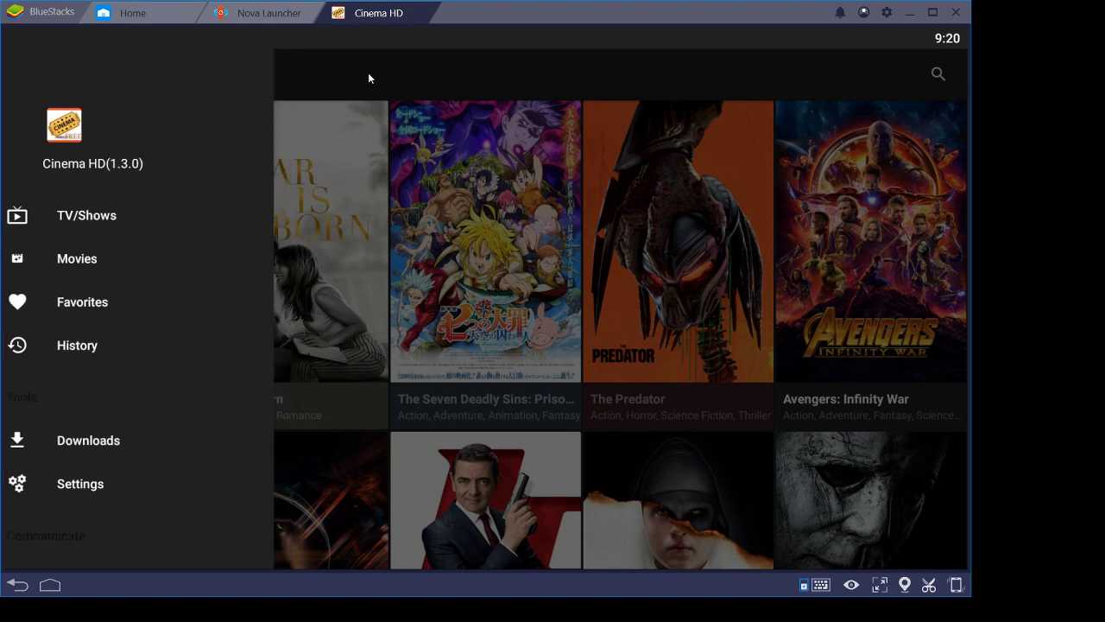